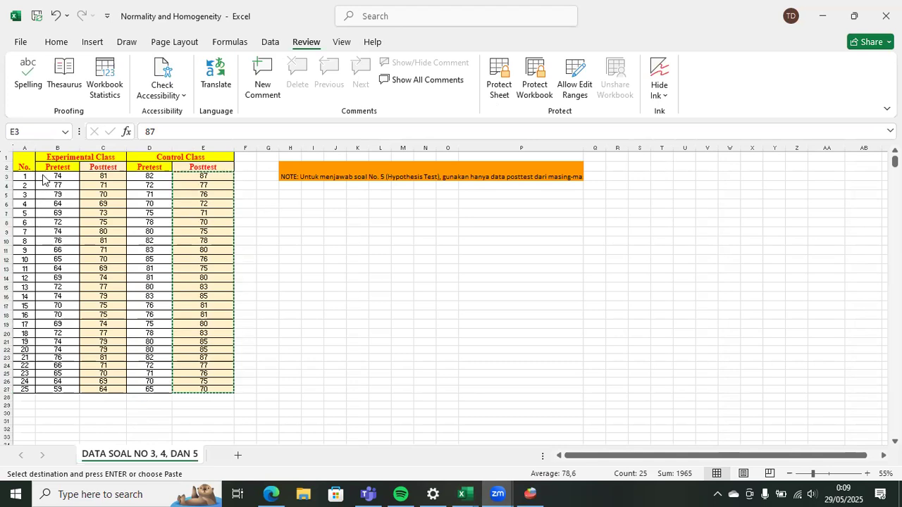
{"action": "left_click", "coordinate": [68, 183]}
{"action": "left_click", "coordinate": [111, 206]}
{"action": "left_click", "coordinate": [115, 241]}
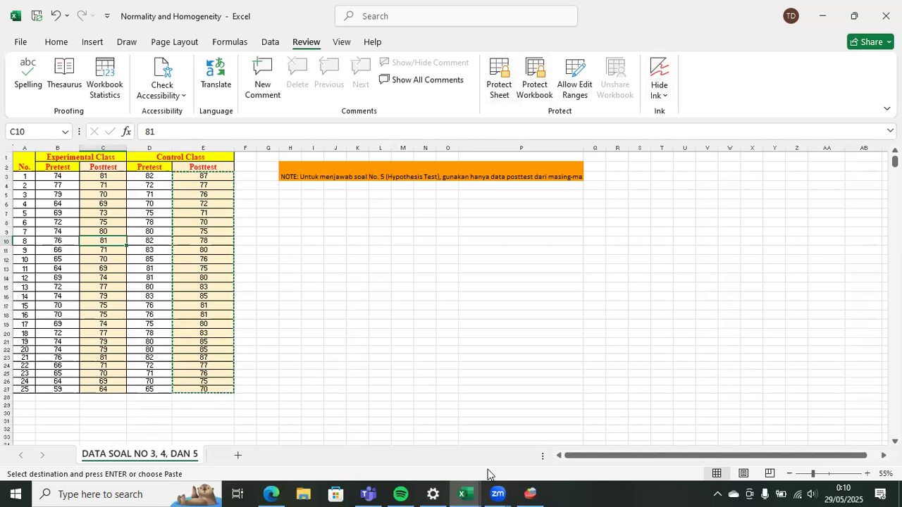
Step: Switch to the PSPPIRE Data Editor and define two variables named Score and class
{"action": "left_click", "coordinate": [530, 493]}
{"action": "left_click", "coordinate": [81, 103]}
{"action": "type", "text": "Score"}
{"action": "key", "text": "Return"}
{"action": "type", "text": "class"}
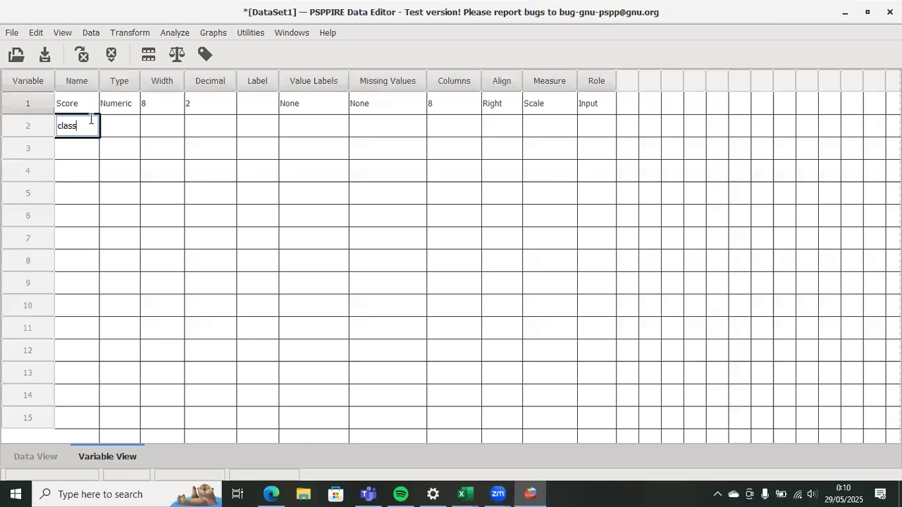
{"action": "key", "text": "Return"}
Step: Set the decimals of both the Score and class variables to 0, keeping their measure as Scale
{"action": "left_click", "coordinate": [202, 103]}
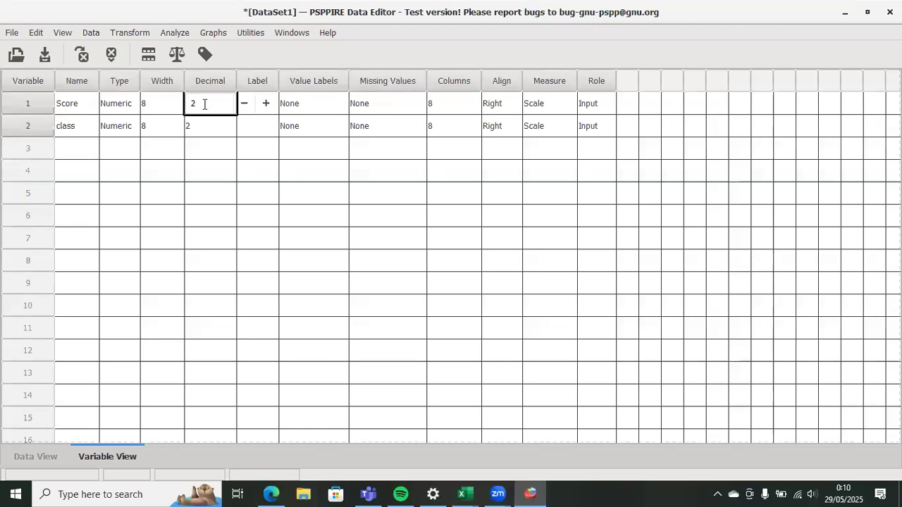
{"action": "type", "text": "0"}
{"action": "left_click", "coordinate": [215, 135]}
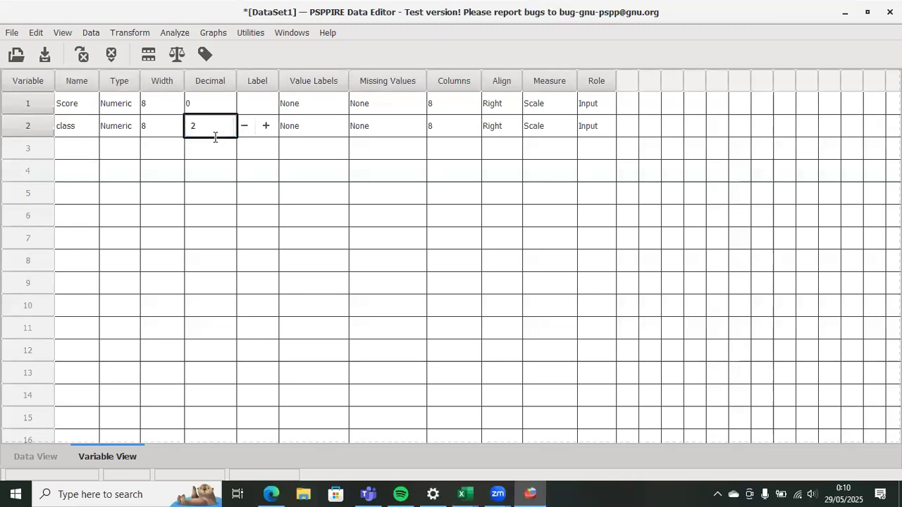
{"action": "double_click", "coordinate": [210, 128]}
{"action": "type", "text": "0"}
{"action": "left_click", "coordinate": [541, 101]}
{"action": "left_click", "coordinate": [544, 135]}
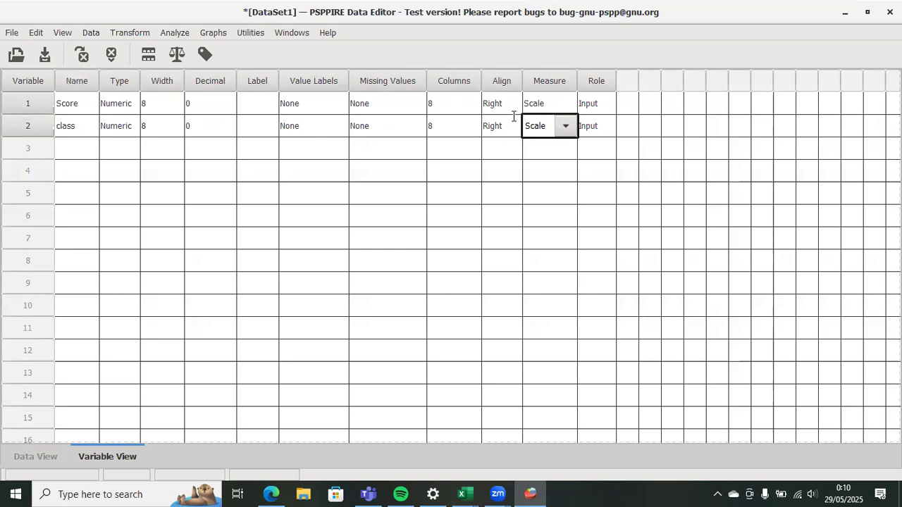
{"action": "left_click", "coordinate": [304, 132]}
{"action": "left_click", "coordinate": [303, 127]}
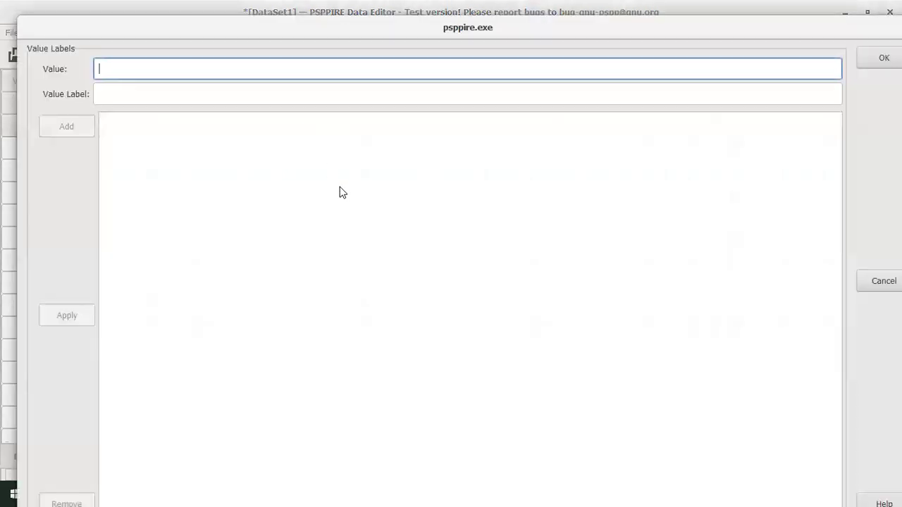
{"action": "left_click", "coordinate": [883, 58]}
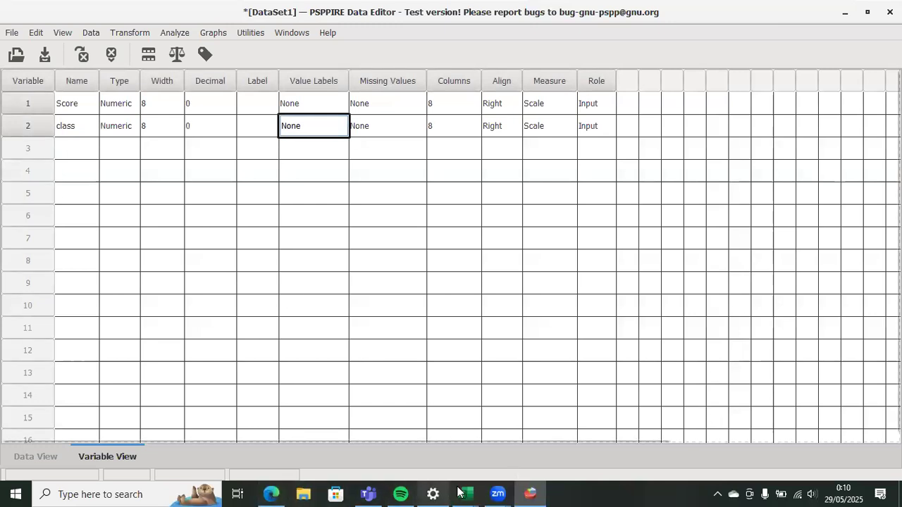
{"action": "mouse_move", "coordinate": [474, 491]}
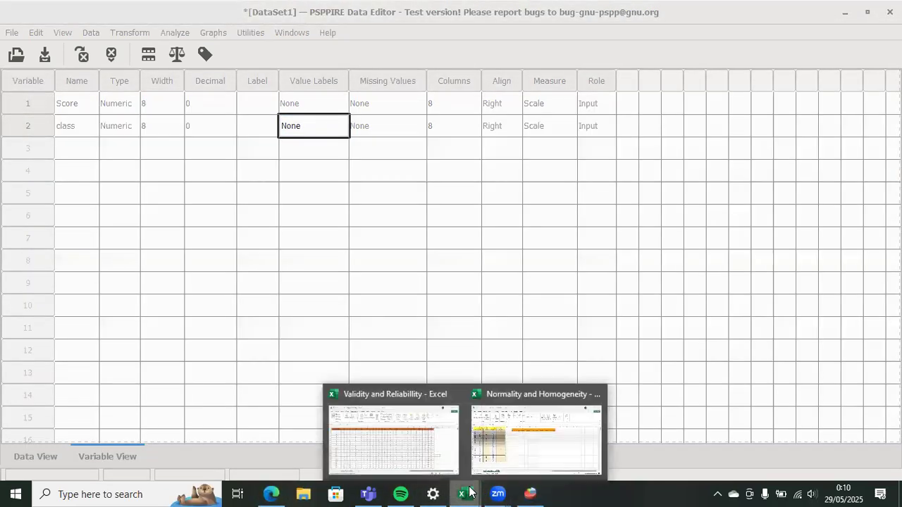
{"action": "left_click", "coordinate": [486, 458]}
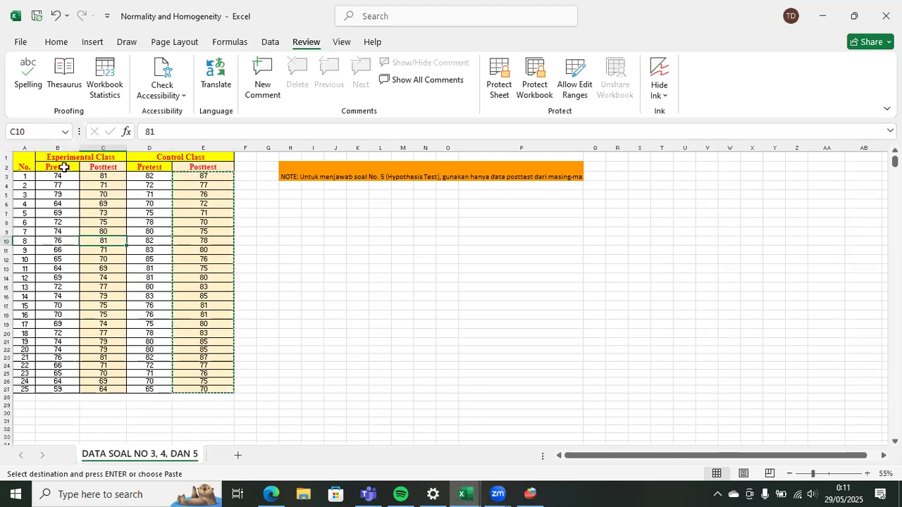
{"action": "left_click", "coordinate": [529, 493]}
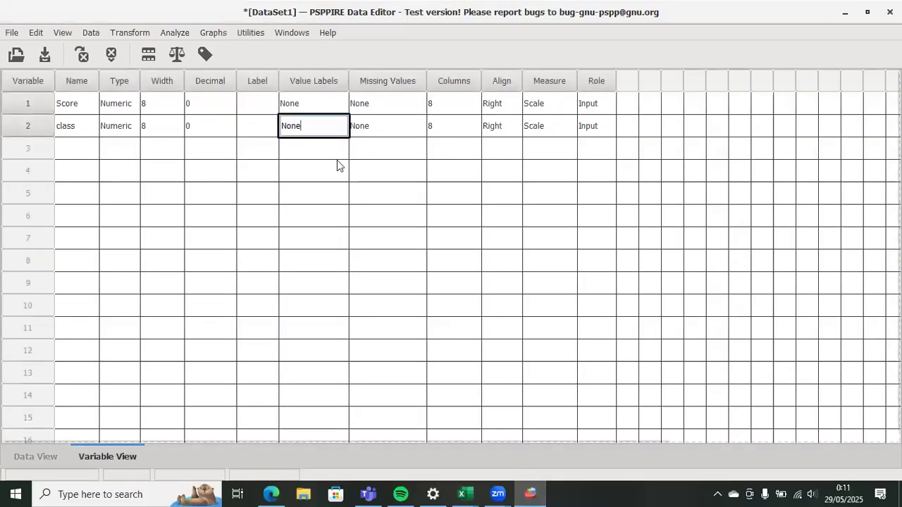
Step: Add the value label 1 = Posttest Experimental to the class variable
{"action": "left_click", "coordinate": [296, 128]}
{"action": "left_click", "coordinate": [196, 70]}
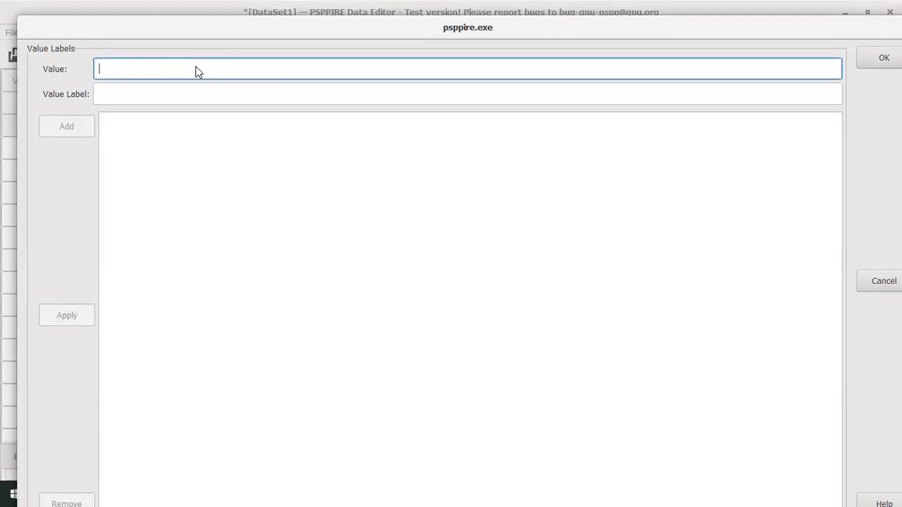
{"action": "type", "text": "1"}
{"action": "key", "text": "Tab"}
{"action": "type", "text": "Posttest Experimental"}
{"action": "key", "text": "Return"}
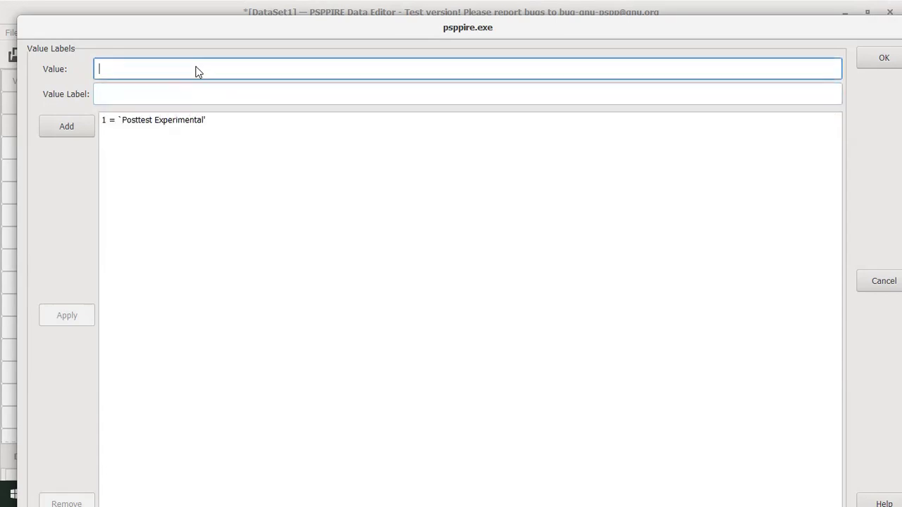
Step: Add the value label 2 = Posttest Control to the class variable and accept the value labels
{"action": "type", "text": "2"}
{"action": "key", "text": "Tab"}
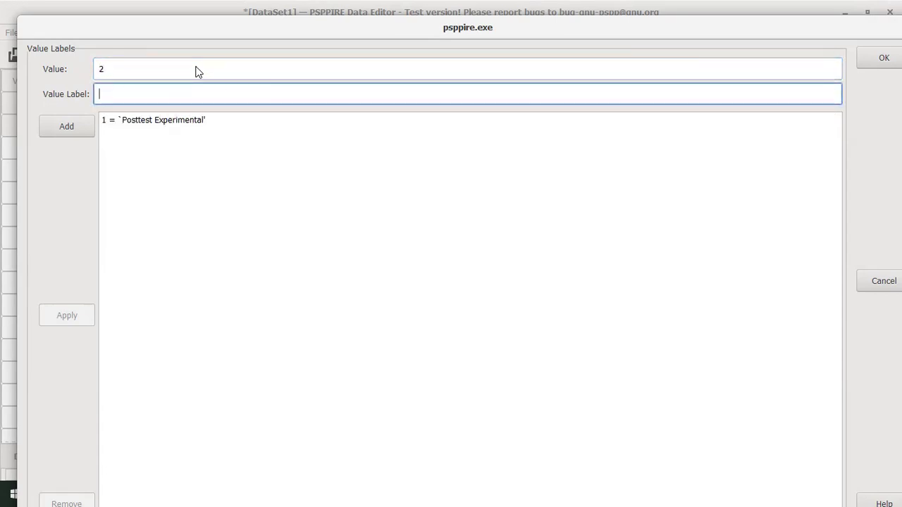
{"action": "type", "text": "Posttest Control"}
{"action": "key", "text": "Return"}
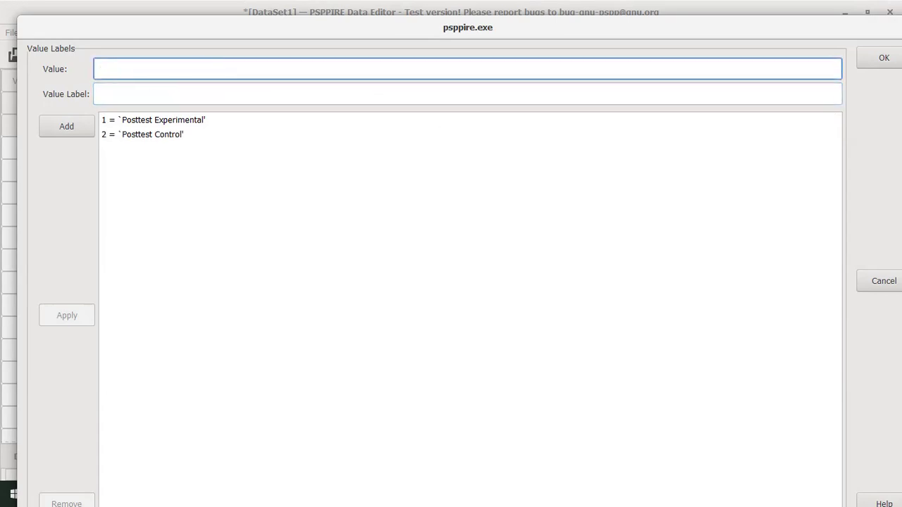
{"action": "left_click", "coordinate": [884, 58]}
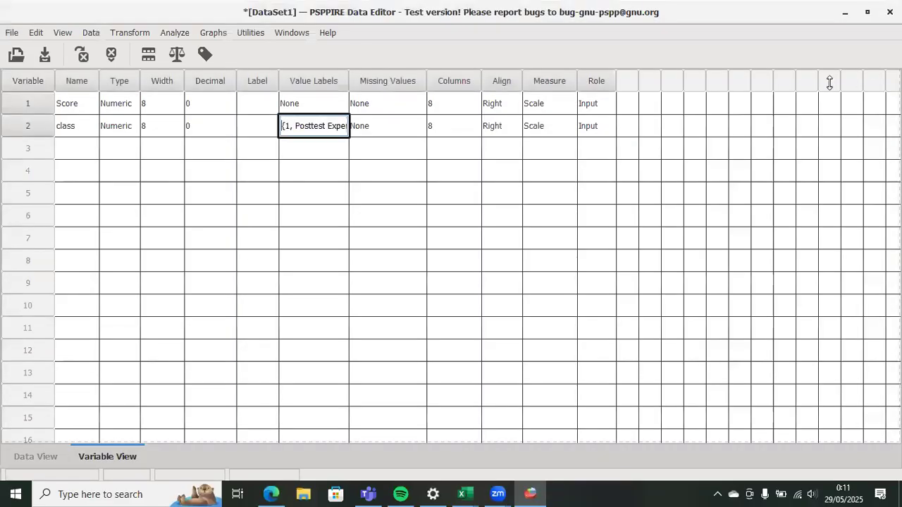
Step: Copy the experimental class posttest scores (C3:C27) from Excel's Normality and Homogeneity workbook into PSPPIRE's Score column, starting at case 1
{"action": "left_click", "coordinate": [53, 458]}
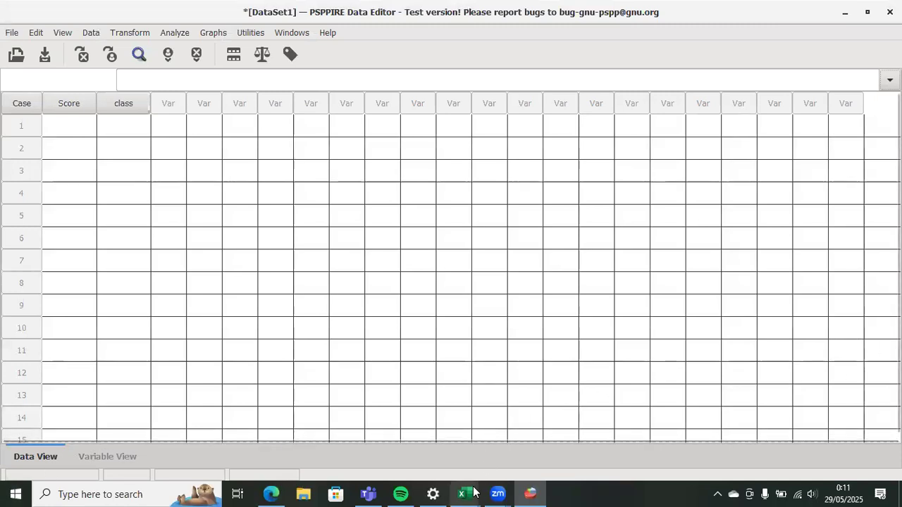
{"action": "mouse_move", "coordinate": [469, 491]}
{"action": "left_click", "coordinate": [496, 449]}
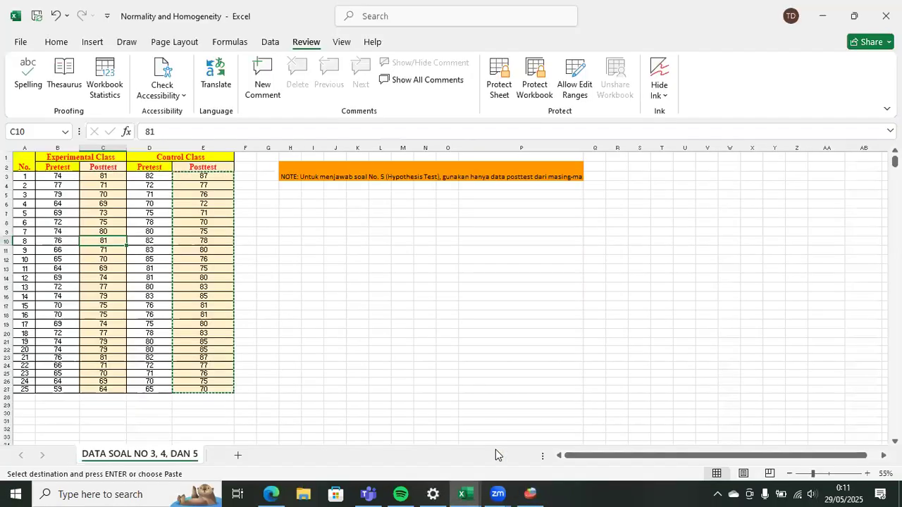
{"action": "left_click_drag", "start_coordinate": [103, 185], "coordinate": [97, 389]}
{"action": "key", "text": "Escape"}
{"action": "key", "text": "ctrl+c"}
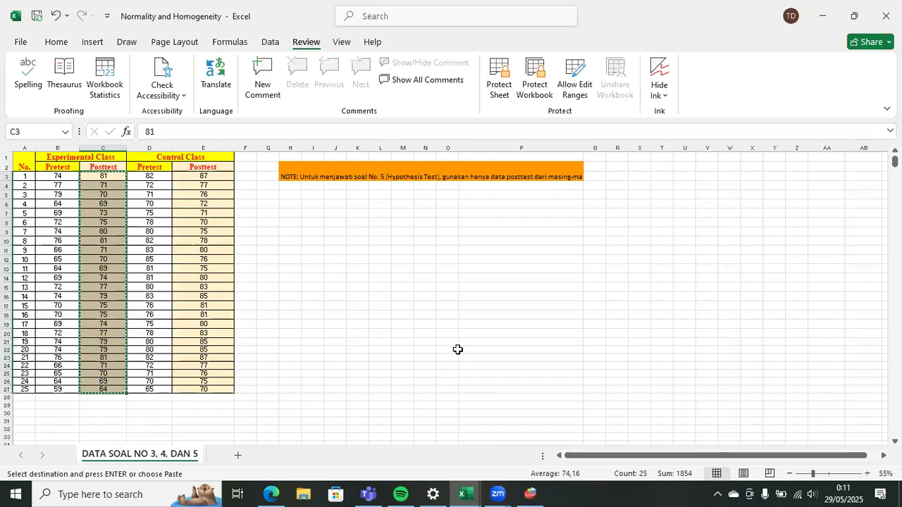
{"action": "left_click", "coordinate": [530, 493]}
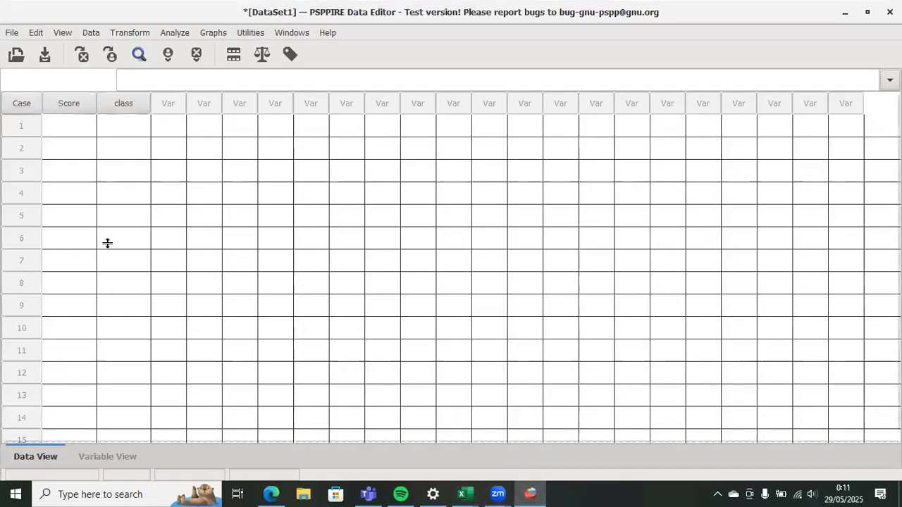
{"action": "left_click", "coordinate": [81, 128]}
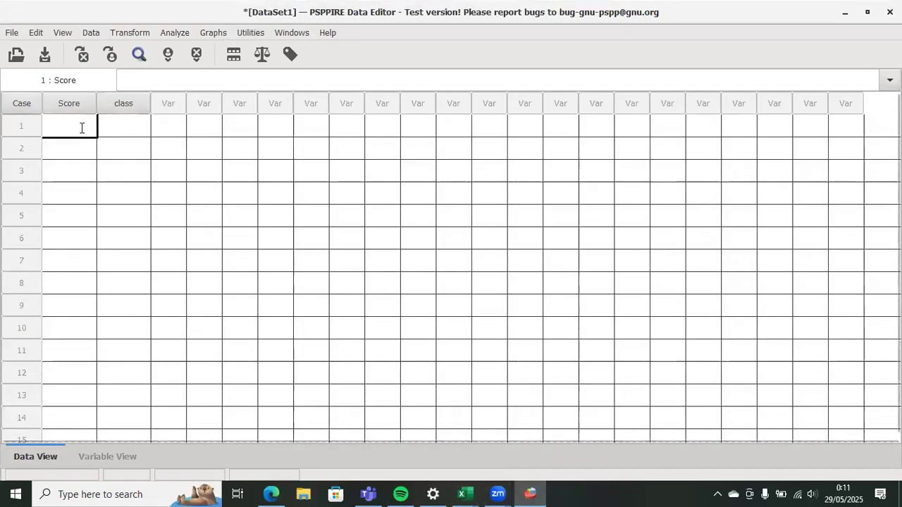
{"action": "key", "text": "ctrl+v"}
Step: Enter 1 in the class column for cases 1 to 25
{"action": "left_click", "coordinate": [129, 122]}
{"action": "type", "text": "1"}
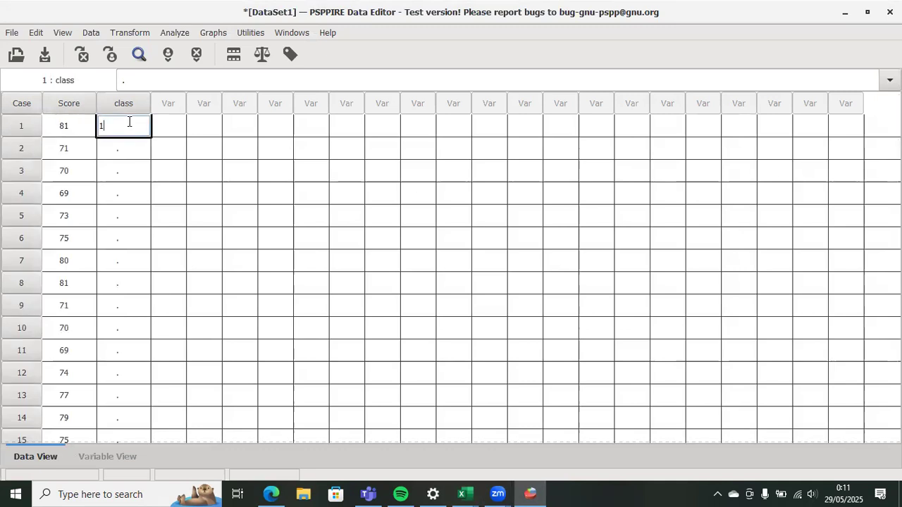
{"action": "key", "text": "Return"}
{"action": "type", "text": "1"}
{"action": "key", "text": "Return"}
{"action": "type", "text": "1"}
{"action": "key", "text": "Return"}
{"action": "type", "text": "1 1 1 1 1 1 1 1 1 1 1 1 1 1 1 1 1 1 1 1"}
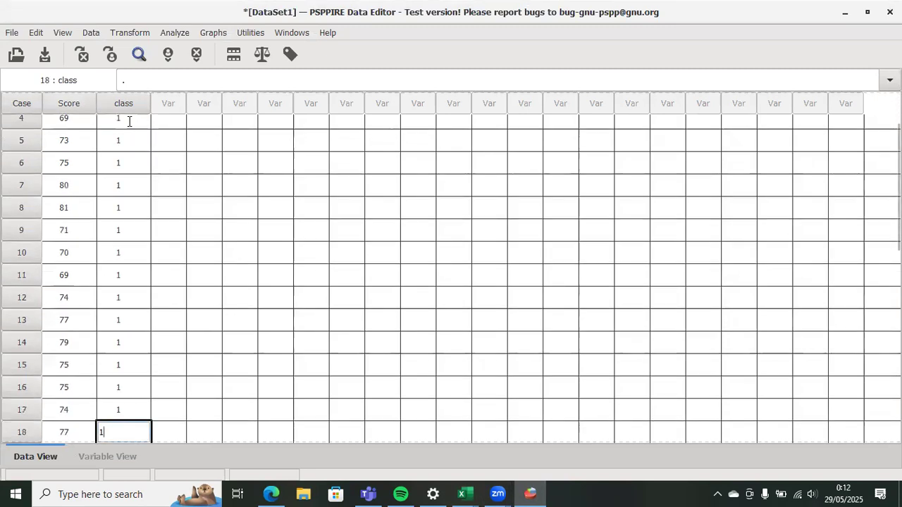
{"action": "key", "text": "Return"}
{"action": "type", "text": "1"}
{"action": "key", "text": "Return"}
{"action": "type", "text": "1"}
{"action": "key", "text": "Return"}
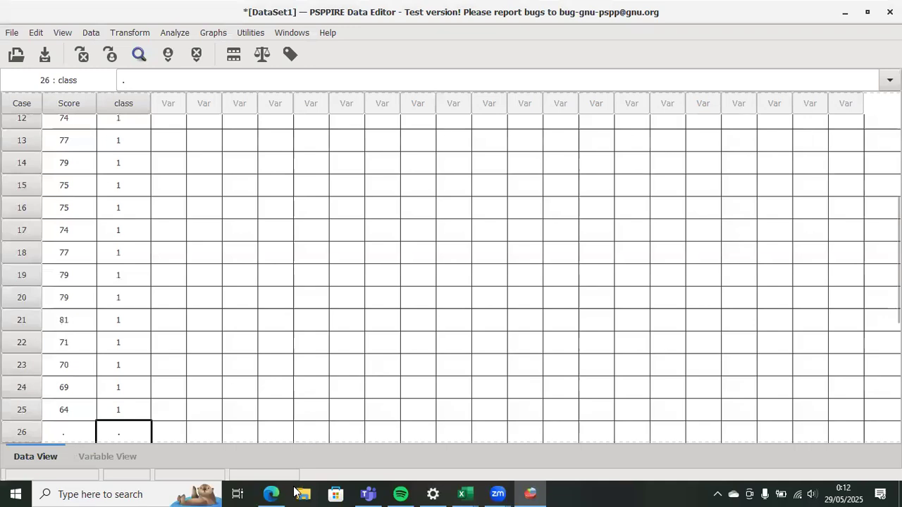
Step: Copy the control class posttest scores (E3:E27) from the Excel workbook into PSPPIRE's Score column, starting at case 26
{"action": "mouse_move", "coordinate": [468, 492]}
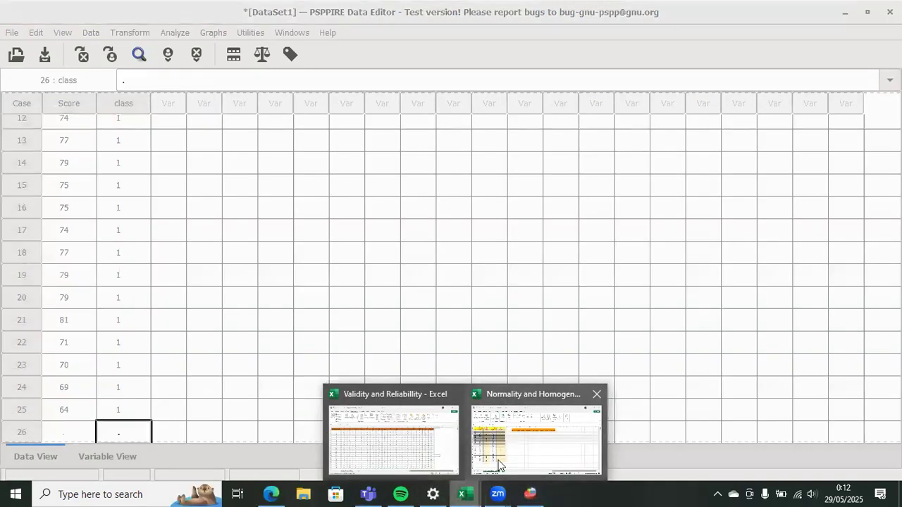
{"action": "left_click", "coordinate": [535, 440]}
{"action": "left_click_drag", "start_coordinate": [196, 178], "coordinate": [198, 388]}
{"action": "key", "text": "ctrl+c"}
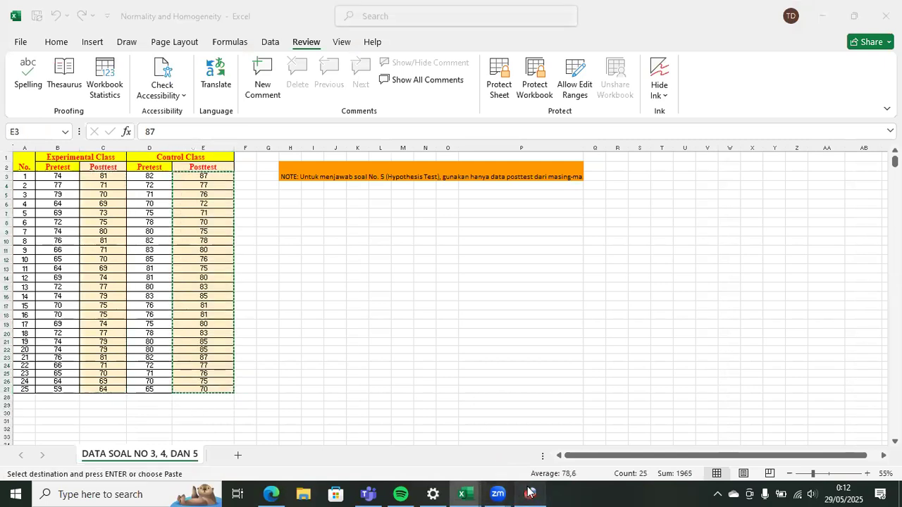
{"action": "left_click", "coordinate": [530, 494]}
{"action": "left_click", "coordinate": [78, 427]}
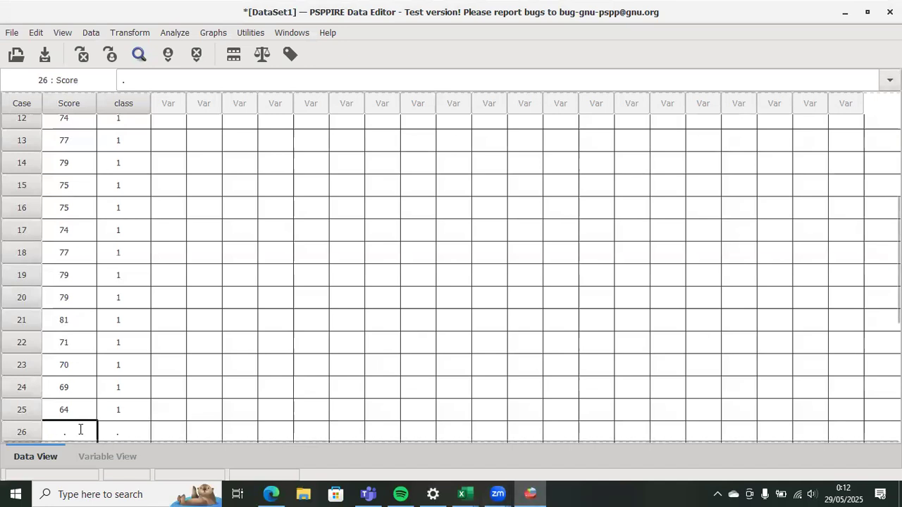
{"action": "key", "text": "ctrl+v"}
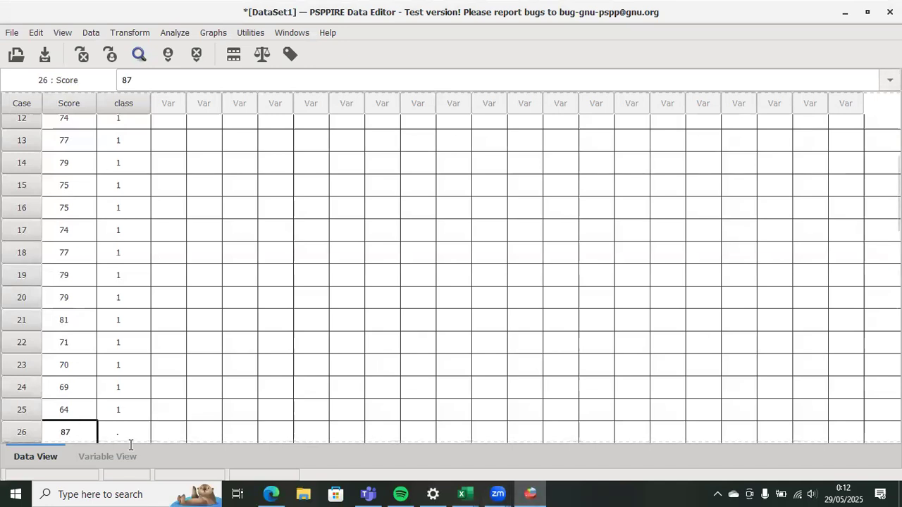
Step: Enter 2 in the class column for cases 26 to 50, clearing the extra entry in case 51
{"action": "left_click", "coordinate": [131, 436]}
{"action": "type", "text": "2 2"}
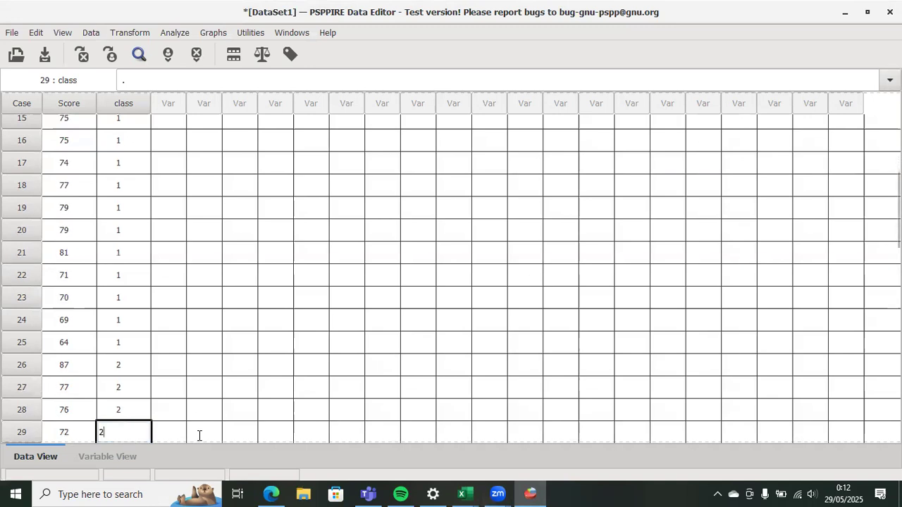
{"action": "type", "text": " 2 2 2 2 2 2"}
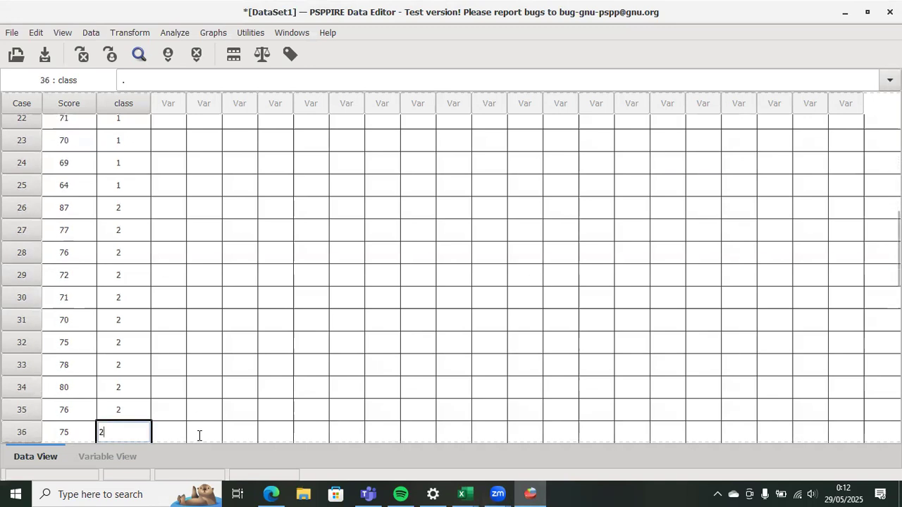
{"action": "type", "text": " 2 2 2 2 2 2 2 2 2 2 2 2 2 2 "}
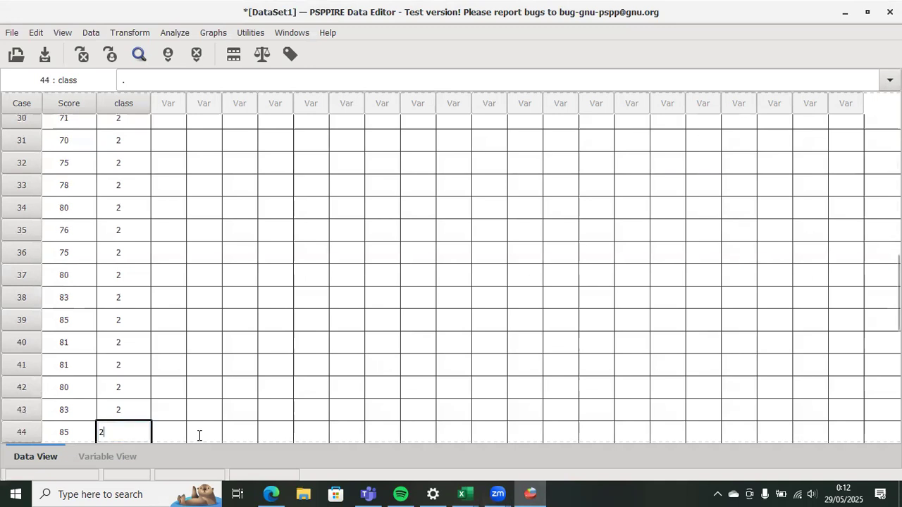
{"action": "type", "text": "2 2 2 2"}
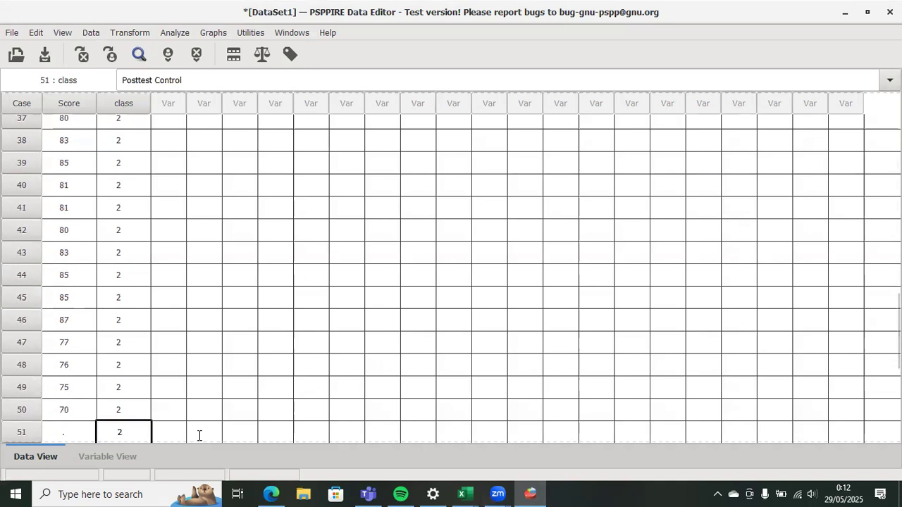
{"action": "left_click", "coordinate": [141, 425]}
{"action": "key", "text": "BackSpace"}
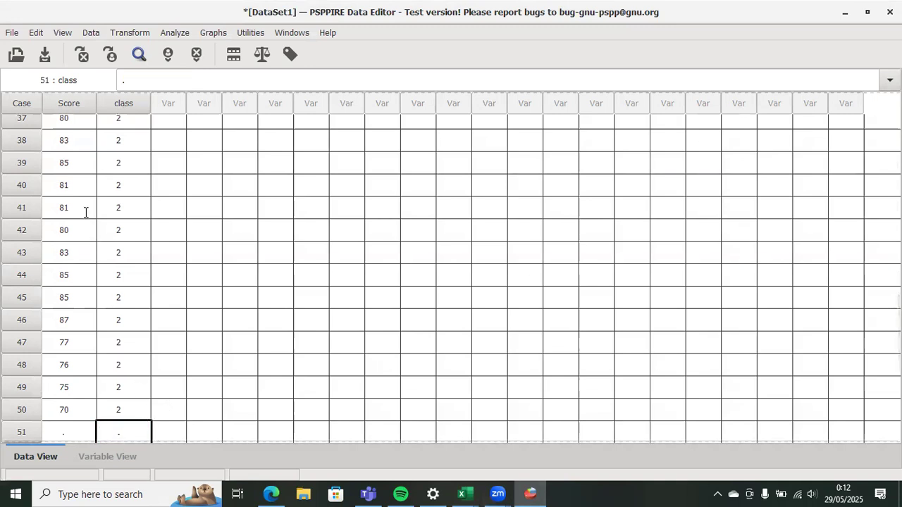
Step: Set up an Independent Samples T Test with Score as the test variable and class as the grouping variable
{"action": "left_click", "coordinate": [162, 35]}
{"action": "mouse_move", "coordinate": [228, 72]}
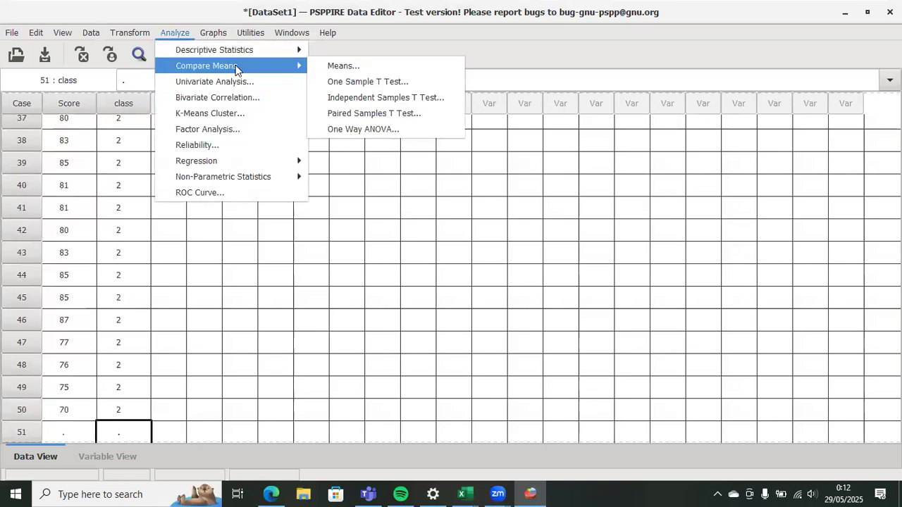
{"action": "left_click", "coordinate": [348, 98]}
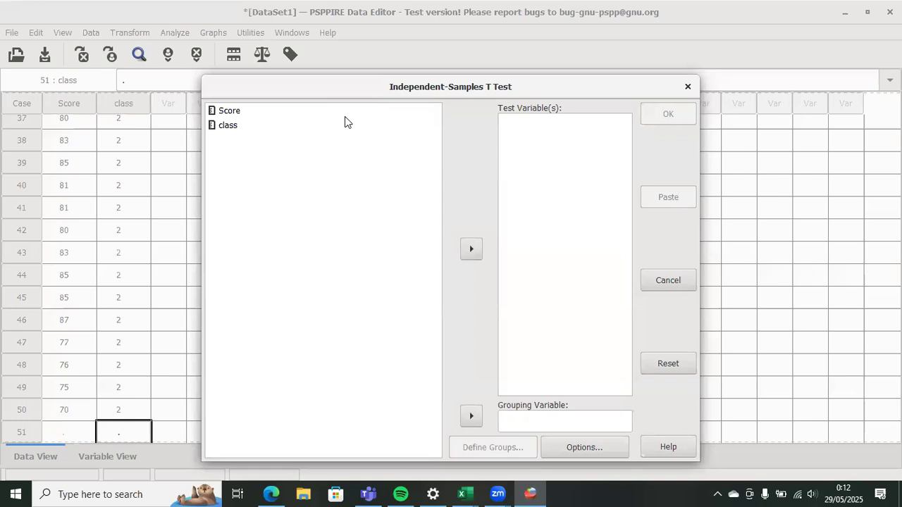
{"action": "left_click", "coordinate": [248, 111]}
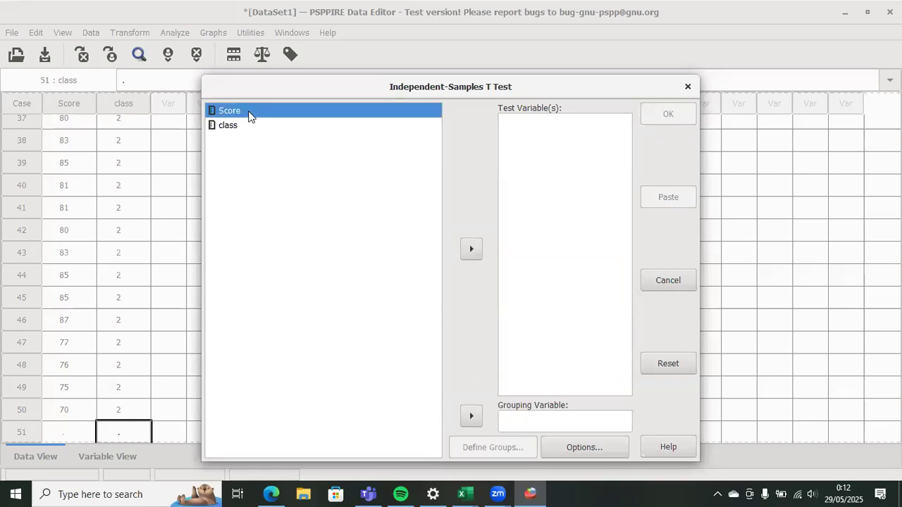
{"action": "left_click", "coordinate": [470, 250]}
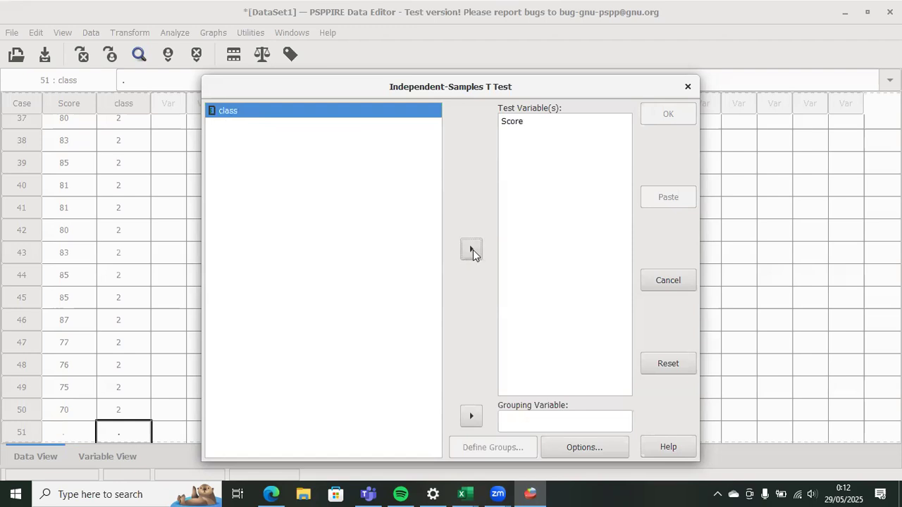
{"action": "left_click", "coordinate": [471, 416]}
Step: Define the comparison groups with Posttest Experimental as the Group1 value and Posttest Control as the Group2 value
{"action": "left_click", "coordinate": [491, 451]}
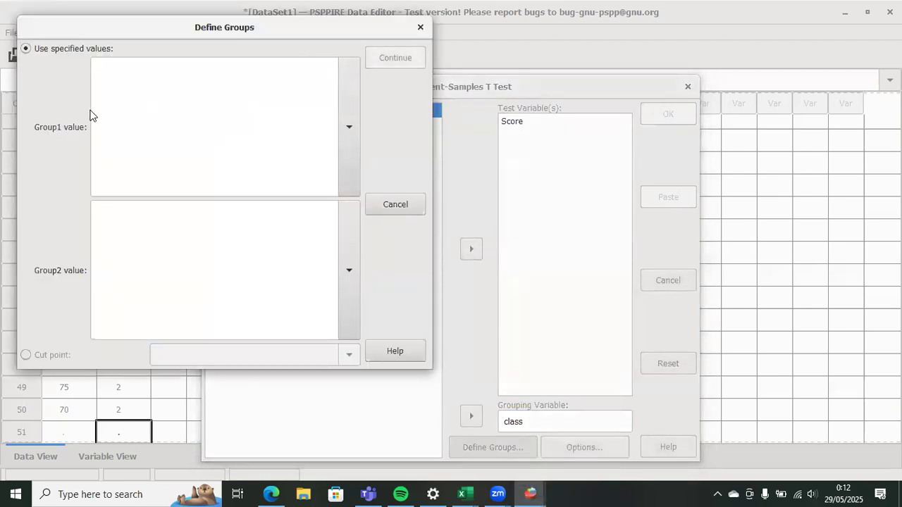
{"action": "left_click", "coordinate": [341, 153]}
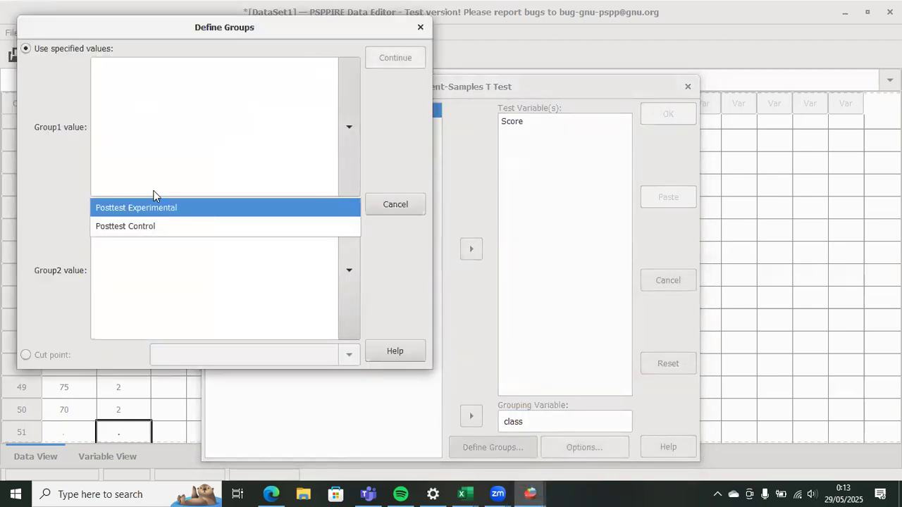
{"action": "left_click", "coordinate": [124, 210]}
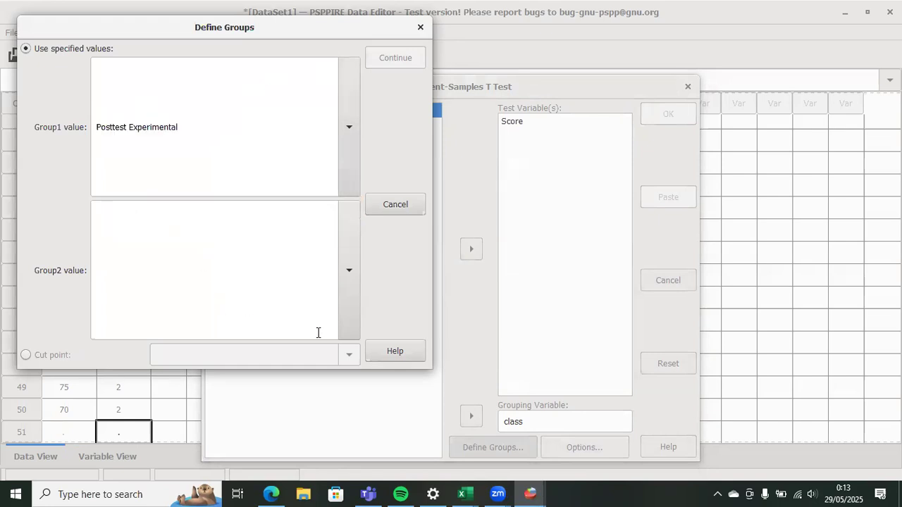
{"action": "left_click", "coordinate": [348, 316]}
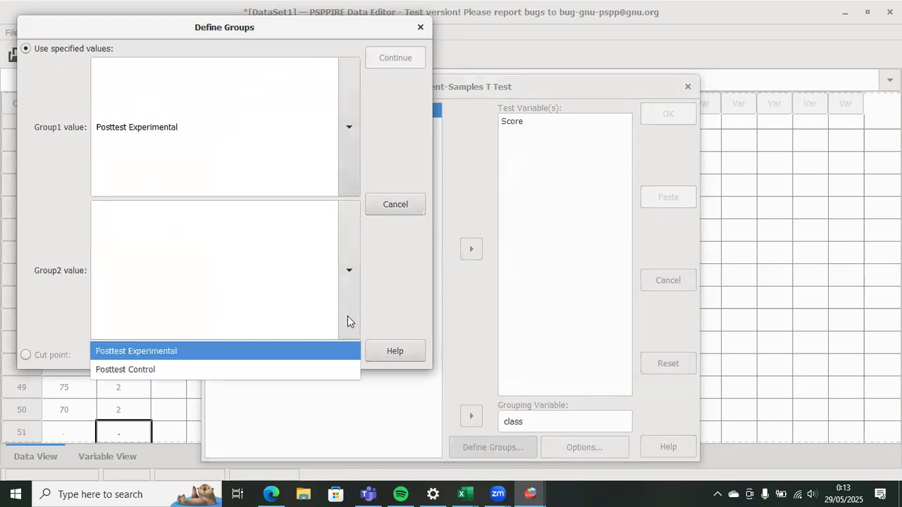
{"action": "left_click", "coordinate": [129, 368]}
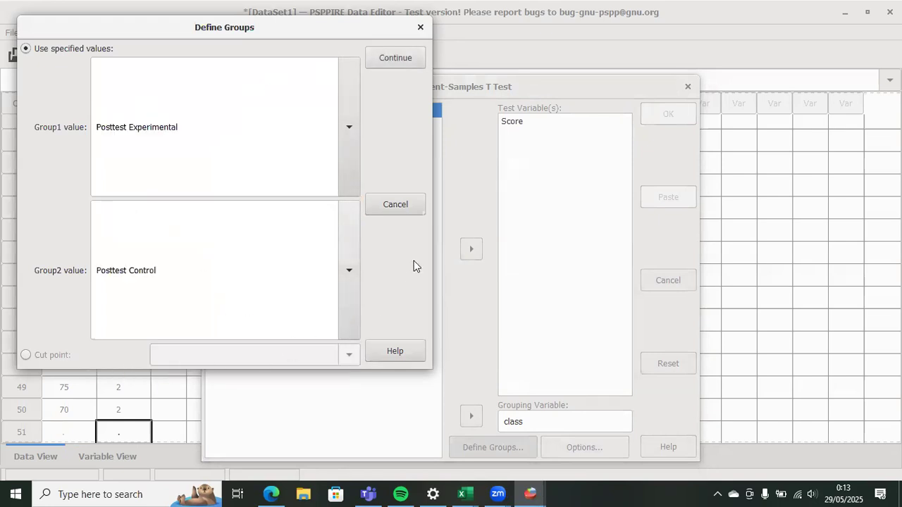
{"action": "left_click", "coordinate": [402, 64]}
Step: Run the independent samples t-test and bring its results up in the Output Viewer
{"action": "left_click", "coordinate": [661, 115]}
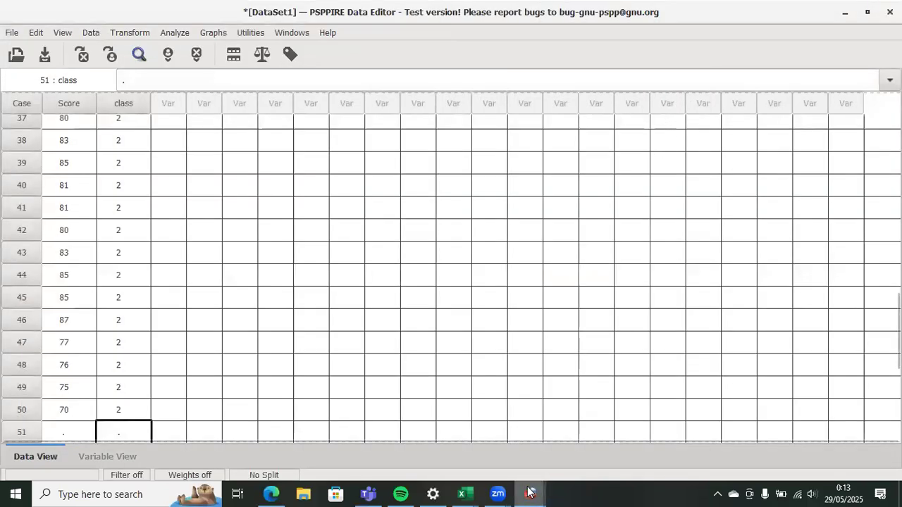
{"action": "mouse_move", "coordinate": [530, 492]}
{"action": "left_click", "coordinate": [586, 431]}
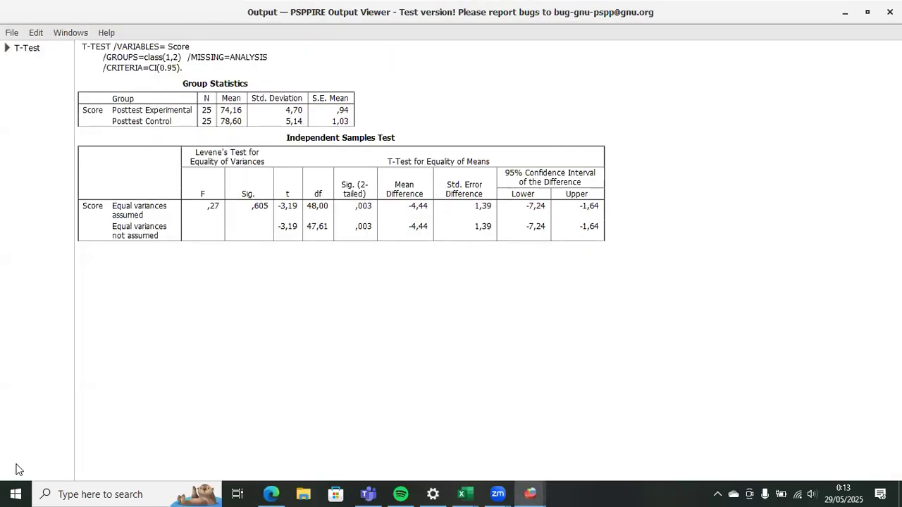
Step: Examine the Sig. (2-tailed) values in the Independent Samples Test table, circling them temporarily and clearing the marks
{"action": "left_click_drag", "start_coordinate": [317, 389], "coordinate": [379, 384]}
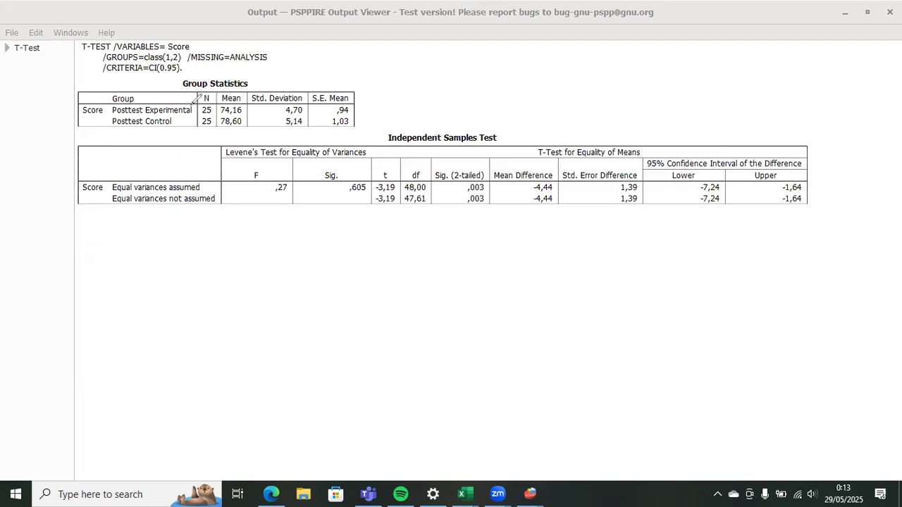
{"action": "mouse_move", "coordinate": [486, 169]}
{"action": "left_mouse_down"}
{"action": "mouse_move", "coordinate": [475, 171]}
{"action": "mouse_move", "coordinate": [475, 205]}
{"action": "mouse_move", "coordinate": [495, 167]}
{"action": "left_mouse_up"}
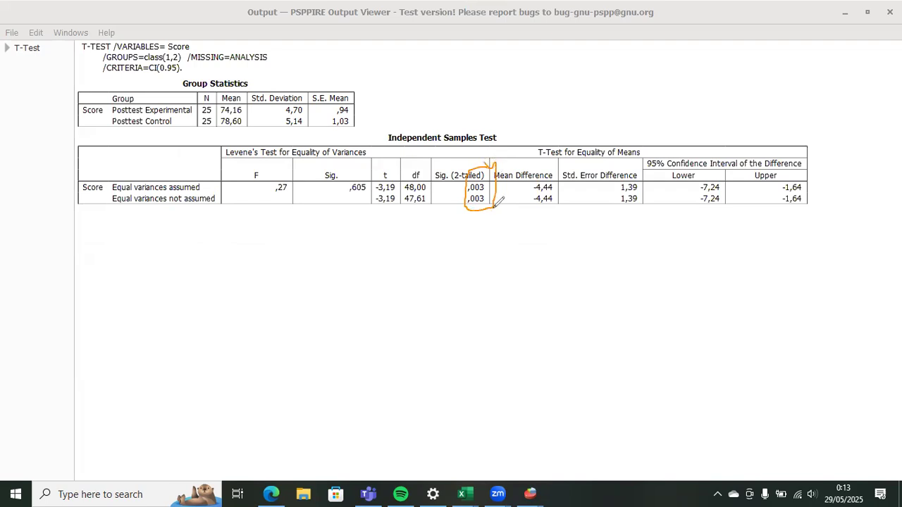
{"action": "mouse_move", "coordinate": [495, 206]}
{"action": "left_mouse_down"}
{"action": "mouse_move", "coordinate": [495, 180]}
{"action": "mouse_move", "coordinate": [475, 163]}
{"action": "mouse_move", "coordinate": [467, 195]}
{"action": "mouse_move", "coordinate": [486, 202]}
{"action": "left_mouse_up"}
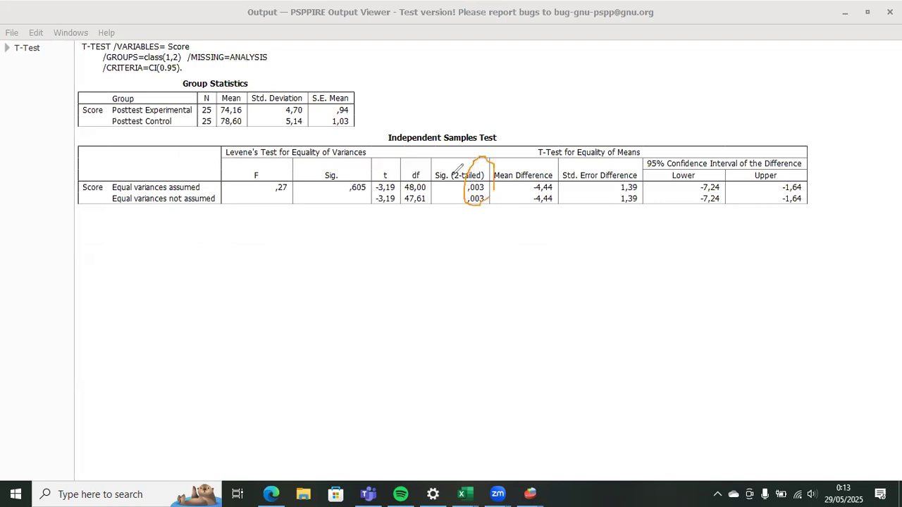
{"action": "mouse_move", "coordinate": [489, 155]}
{"action": "left_mouse_down"}
{"action": "mouse_move", "coordinate": [458, 136]}
{"action": "mouse_move", "coordinate": [431, 232]}
{"action": "mouse_move", "coordinate": [490, 208]}
{"action": "mouse_move", "coordinate": [497, 155]}
{"action": "left_mouse_up"}
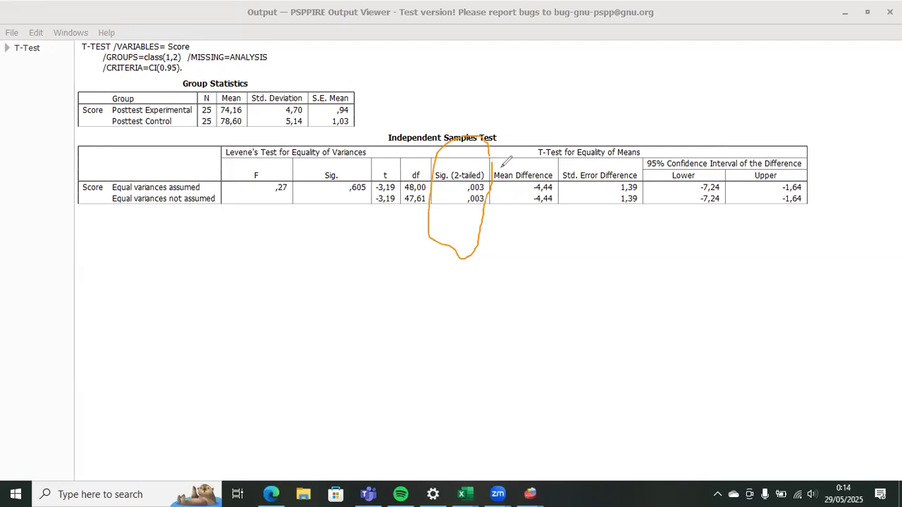
{"action": "mouse_move", "coordinate": [489, 157]}
{"action": "left_mouse_down"}
{"action": "mouse_move", "coordinate": [456, 159]}
{"action": "mouse_move", "coordinate": [479, 205]}
{"action": "mouse_move", "coordinate": [499, 182]}
{"action": "mouse_move", "coordinate": [494, 160]}
{"action": "left_mouse_up"}
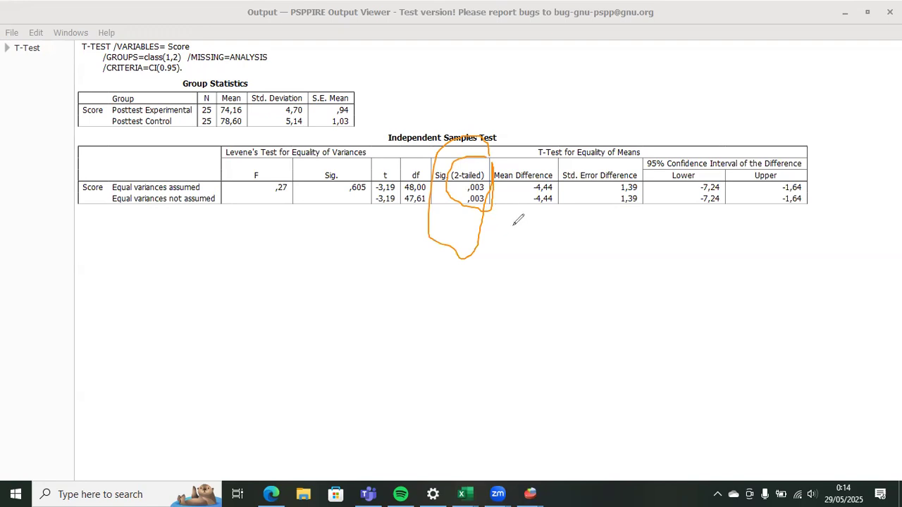
{"action": "key", "text": "ctrl+z"}
{"action": "key", "text": "ctrl+z"}
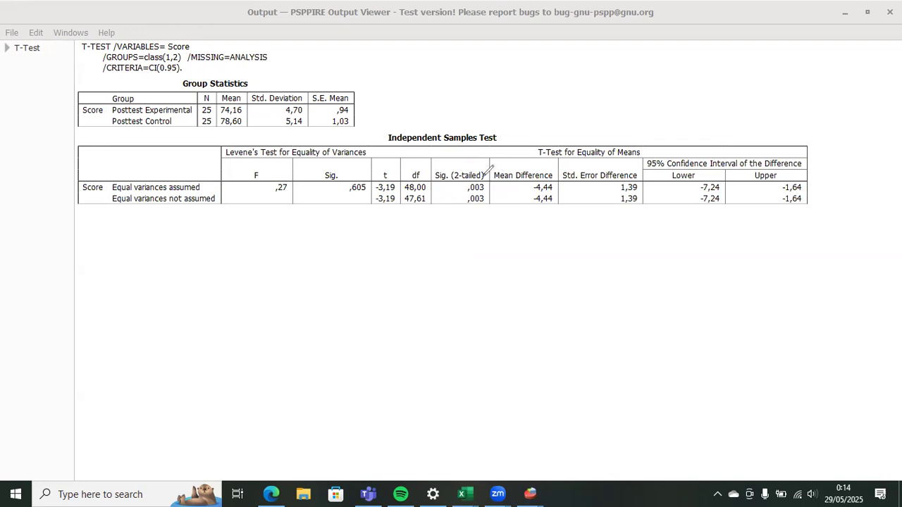
{"action": "mouse_move", "coordinate": [490, 177]}
{"action": "left_mouse_down"}
{"action": "mouse_move", "coordinate": [475, 169]}
{"action": "mouse_move", "coordinate": [464, 190]}
{"action": "mouse_move", "coordinate": [470, 207]}
{"action": "mouse_move", "coordinate": [488, 199]}
{"action": "mouse_move", "coordinate": [491, 174]}
{"action": "left_mouse_up"}
{"action": "key", "text": "ctrl+z"}
{"action": "mouse_move", "coordinate": [486, 205]}
{"action": "left_mouse_down"}
{"action": "mouse_move", "coordinate": [486, 180]}
{"action": "mouse_move", "coordinate": [463, 185]}
{"action": "mouse_move", "coordinate": [469, 207]}
{"action": "mouse_move", "coordinate": [491, 197]}
{"action": "left_mouse_up"}
{"action": "key", "text": "e"}
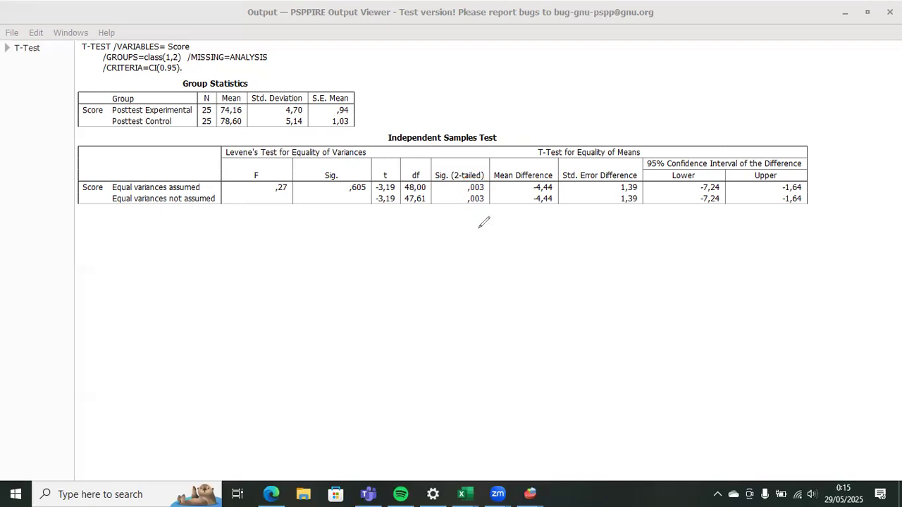